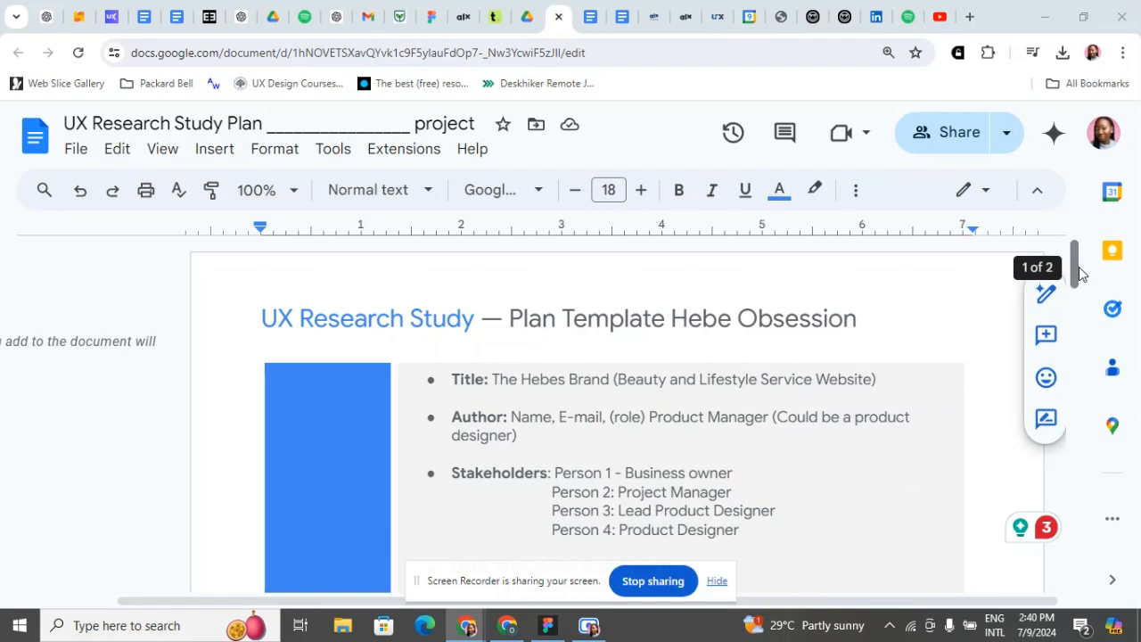
Step: Review the research plan's introduction, covering title, author, stakeholders, dates, project background and research goals
drag(1079, 273, 1081, 299)
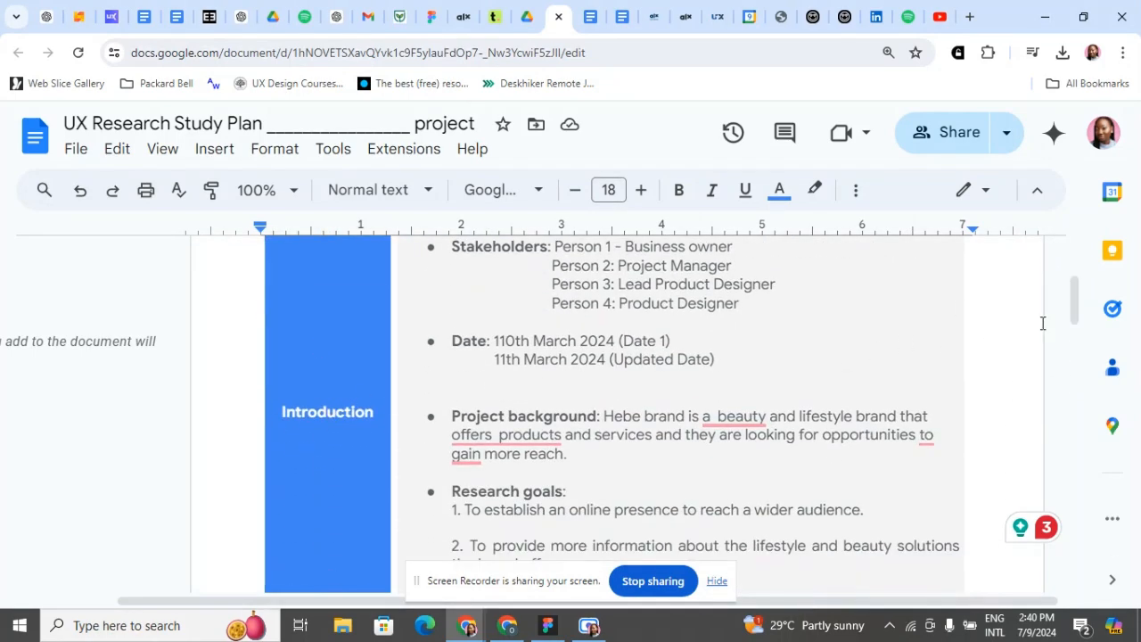
drag(1077, 312, 1074, 273)
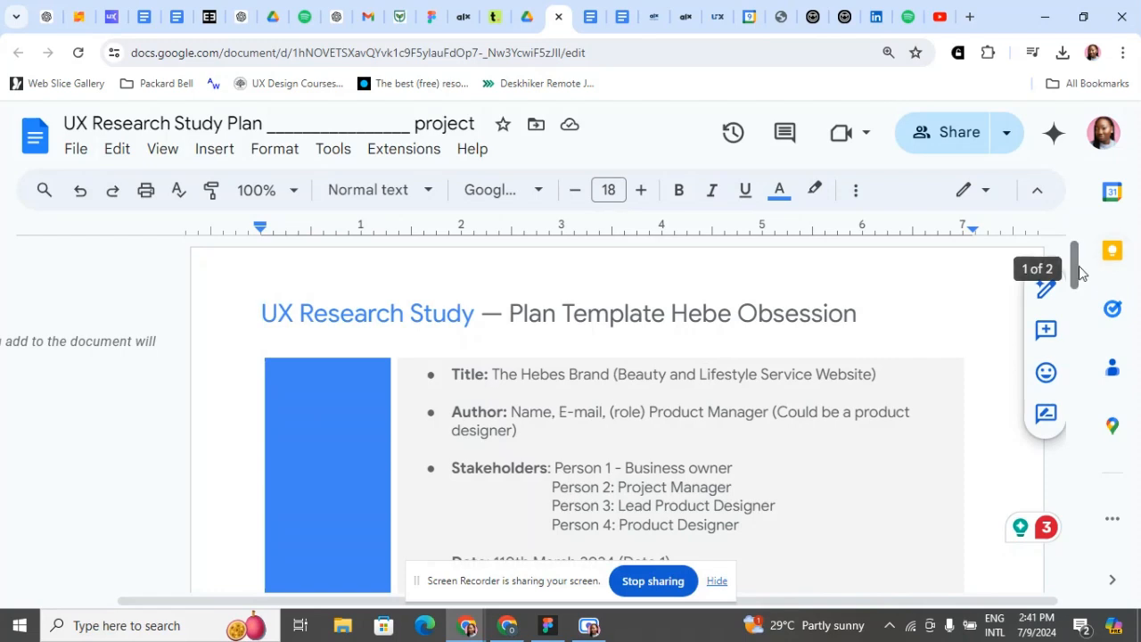
drag(1077, 273, 1091, 298)
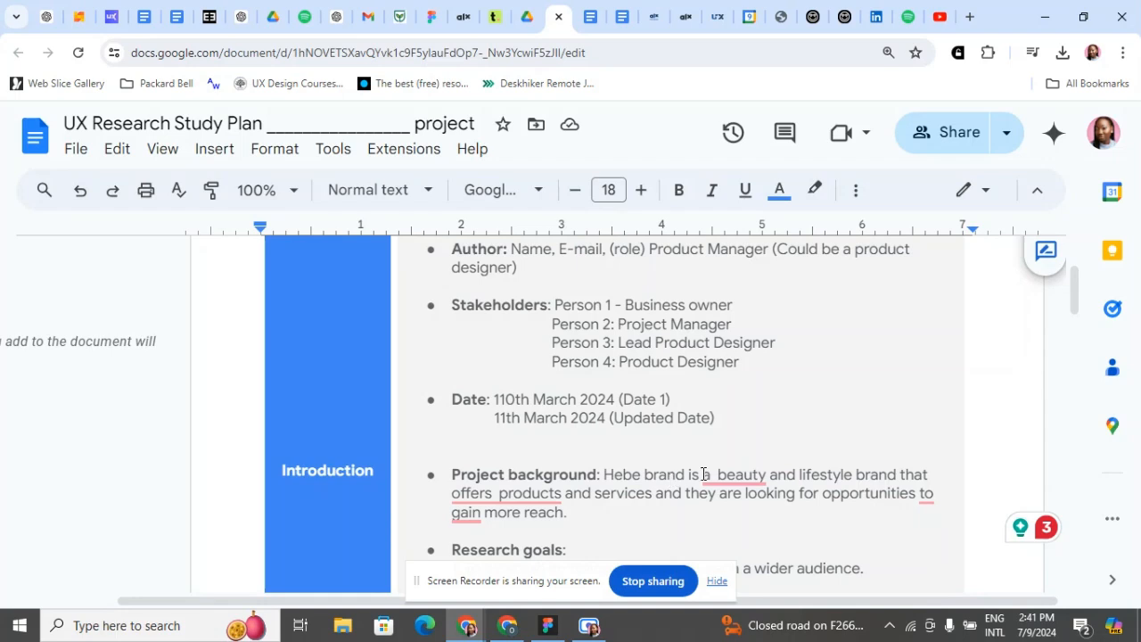
drag(1076, 292, 1075, 315)
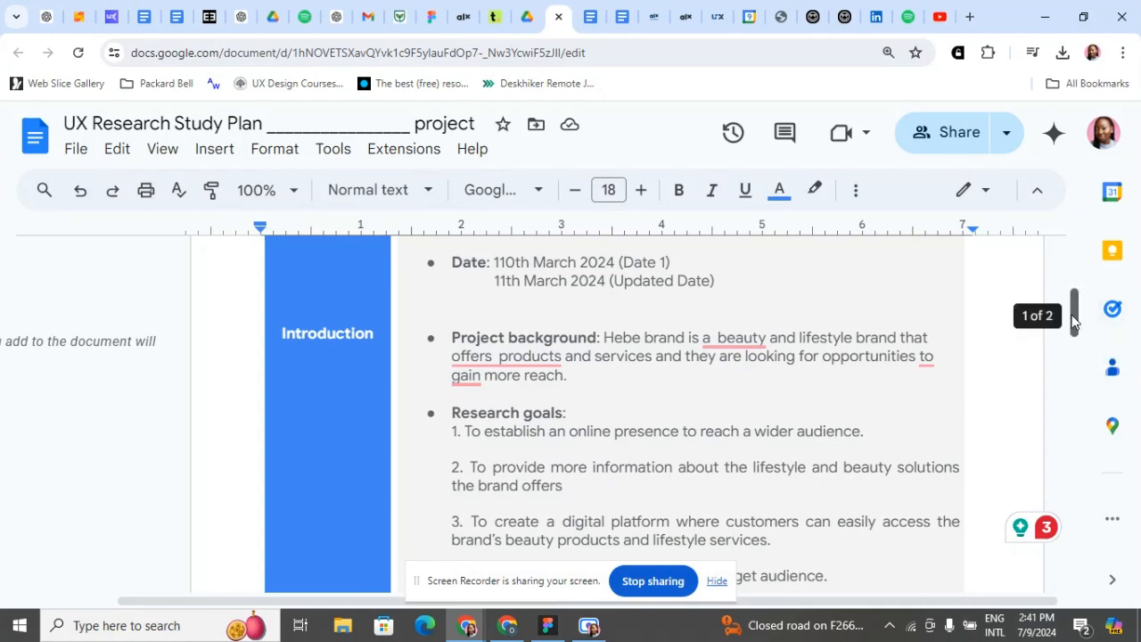
scroll(1074, 328, down, 1)
drag(1074, 328, 1079, 342)
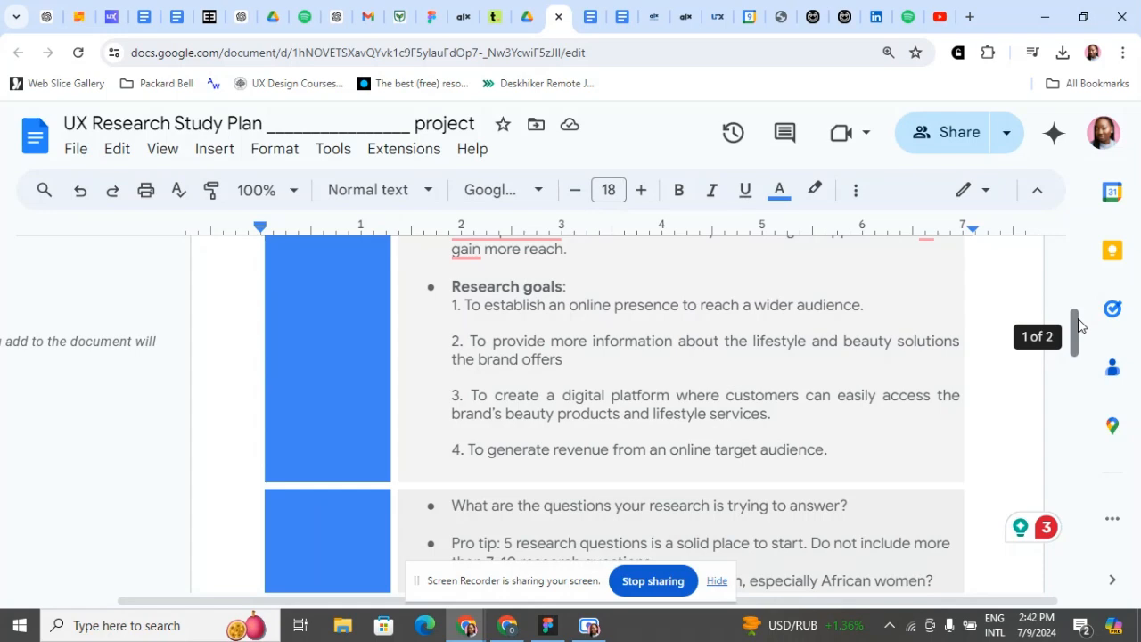
drag(1079, 326, 1079, 330)
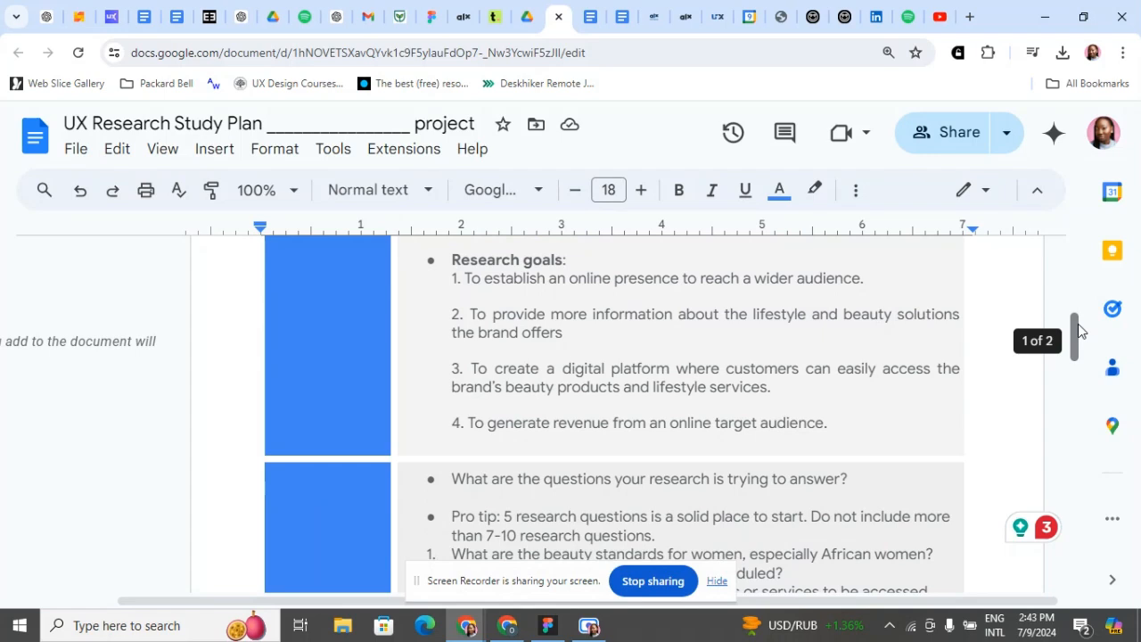
Step: Read the research questions and the Key Performance Indicators section of the study plan
drag(1079, 331, 1089, 359)
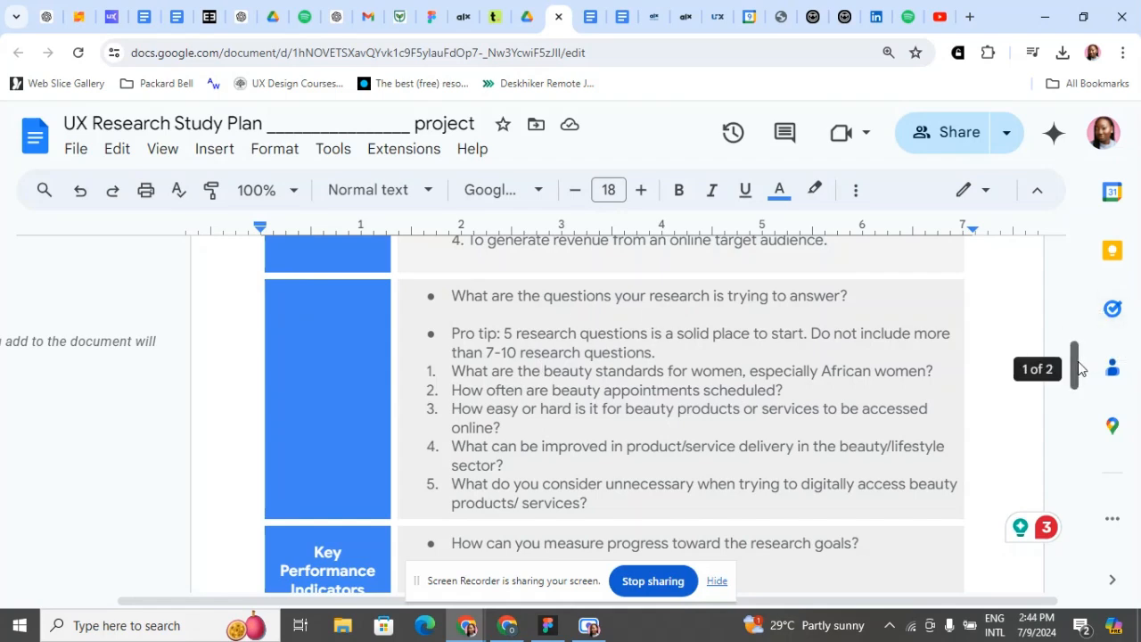
scroll(1079, 379, down, 1)
drag(1079, 379, 1097, 415)
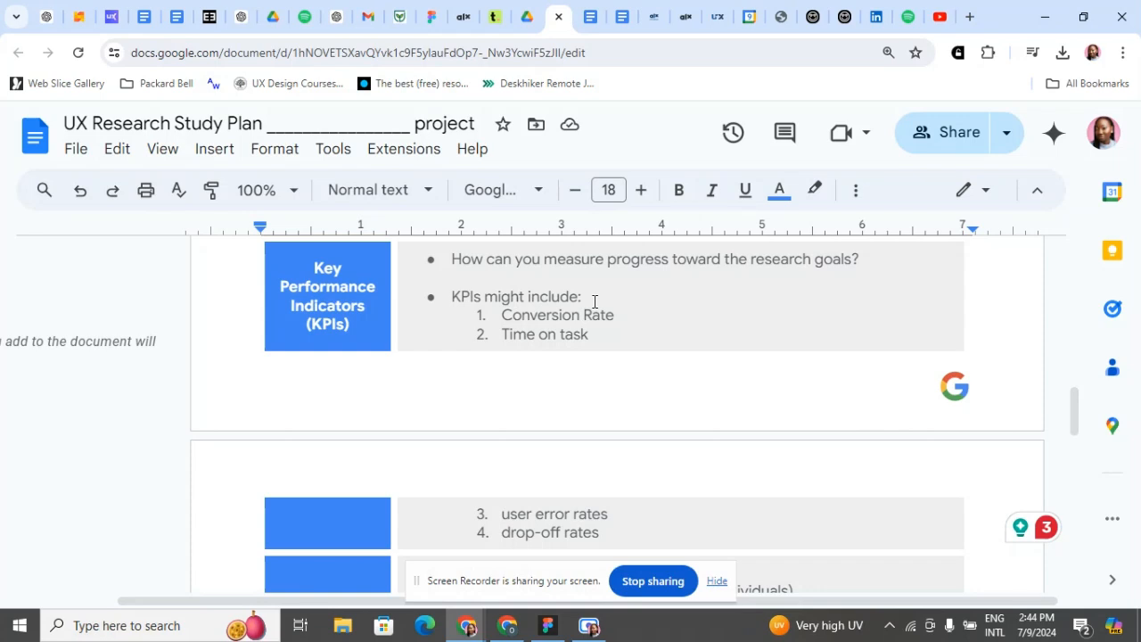
click(594, 301)
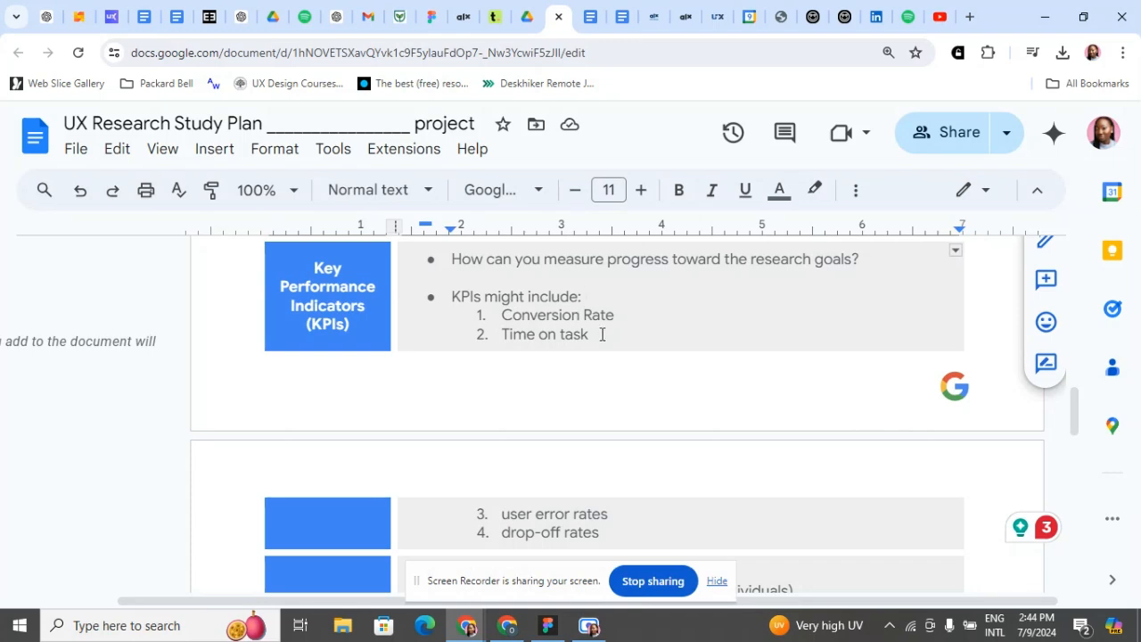
click(602, 334)
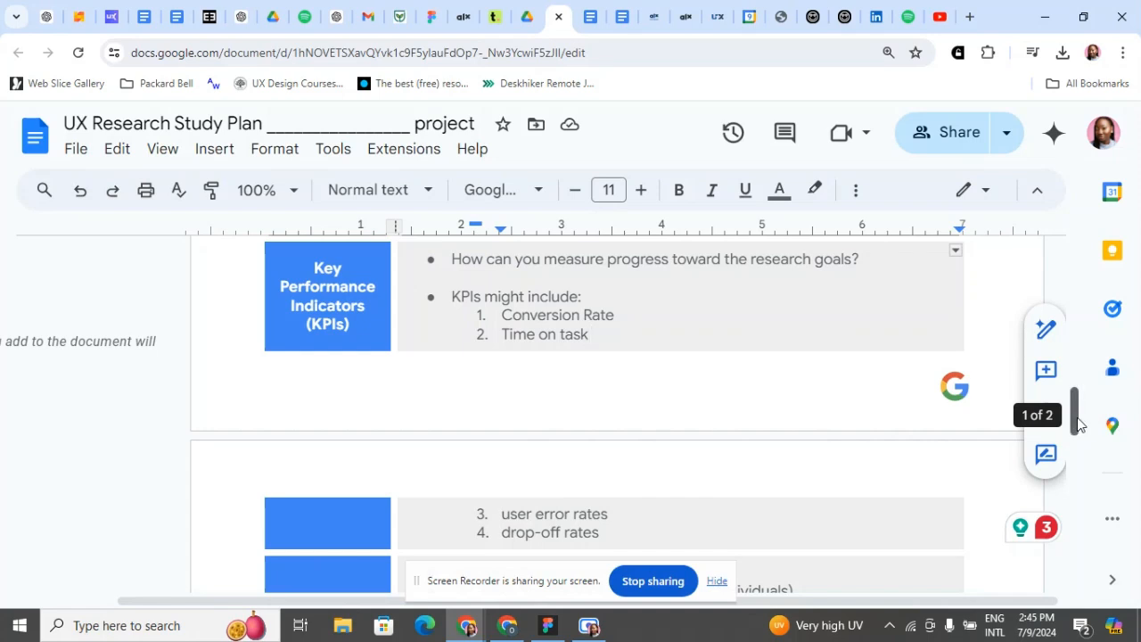
Step: Examine the Methodology and Participants sections of the study plan, continuing to the Script questions
drag(1077, 424, 1080, 459)
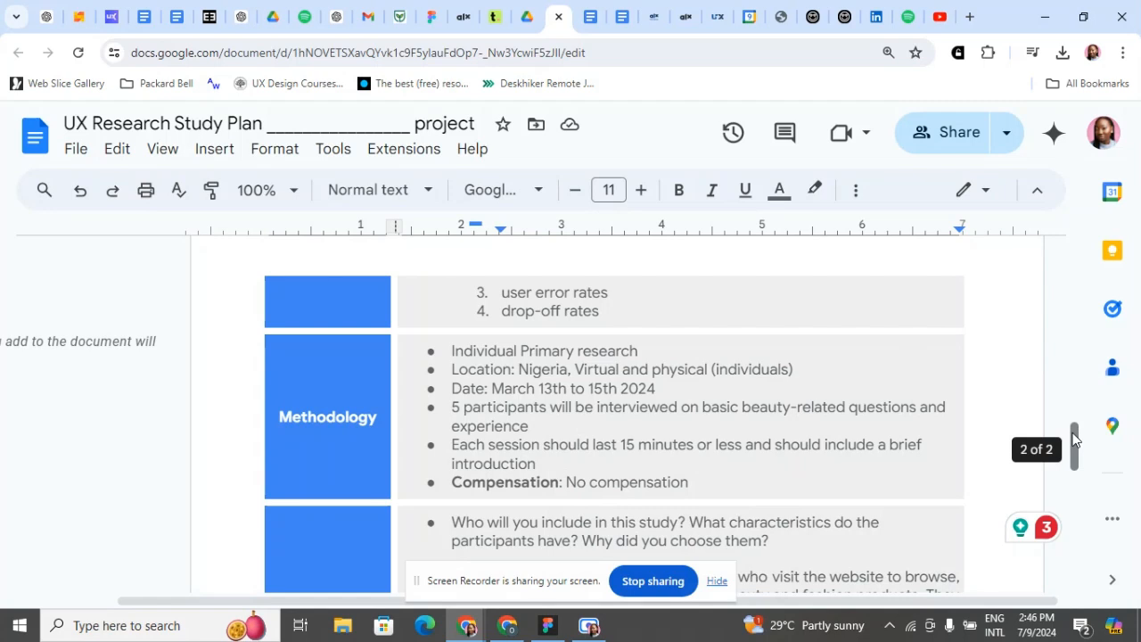
drag(1074, 438, 1078, 457)
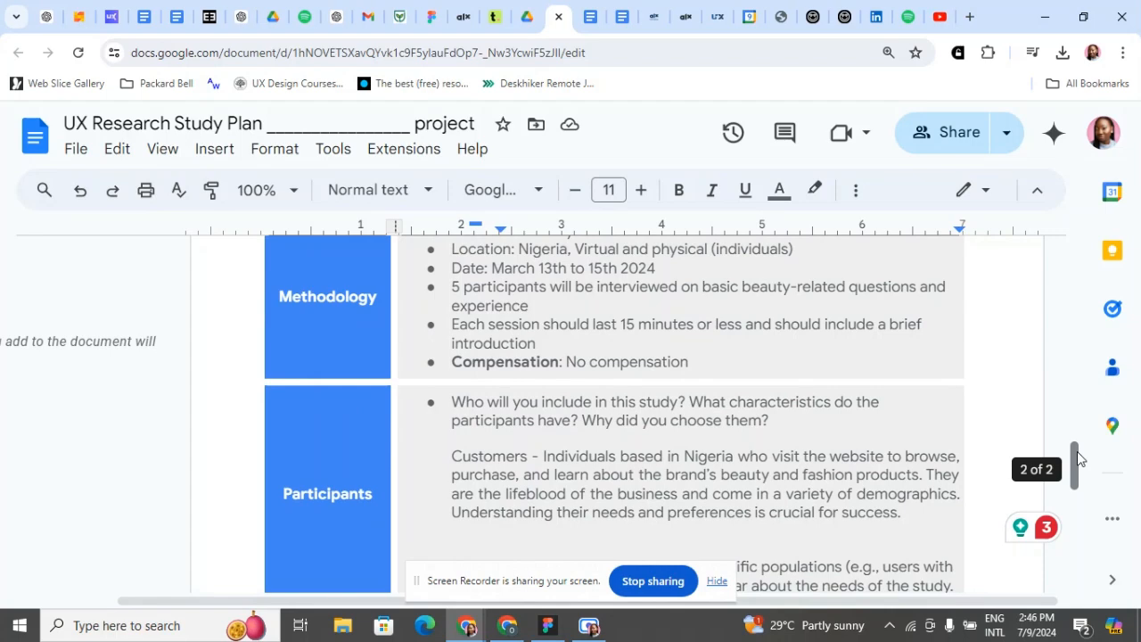
drag(1079, 459, 805, 319)
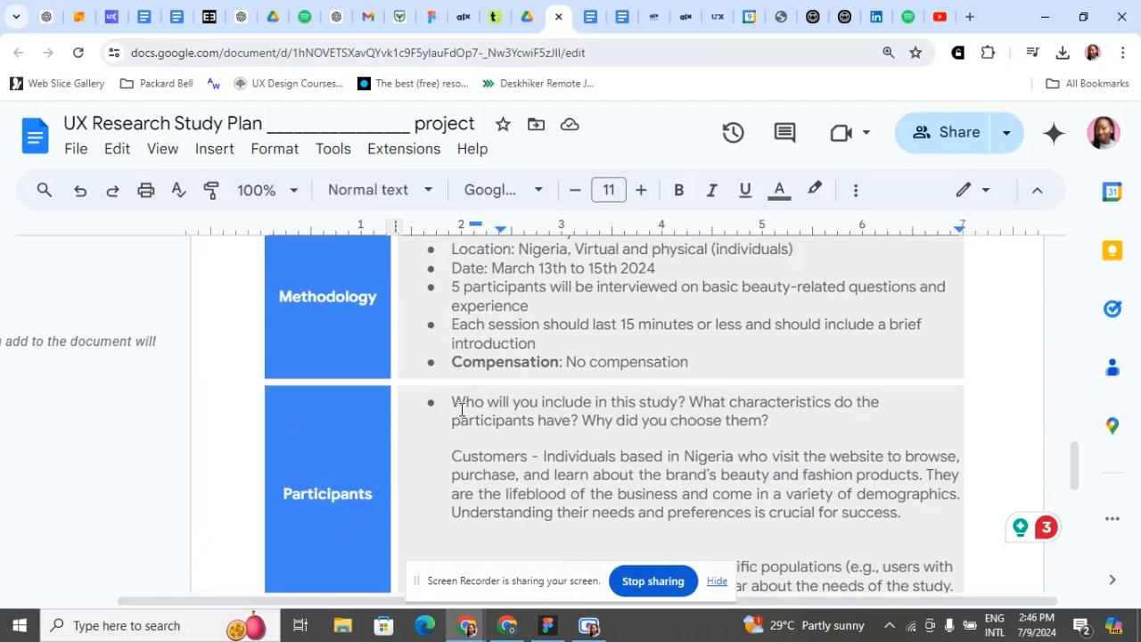
drag(1085, 461, 1080, 493)
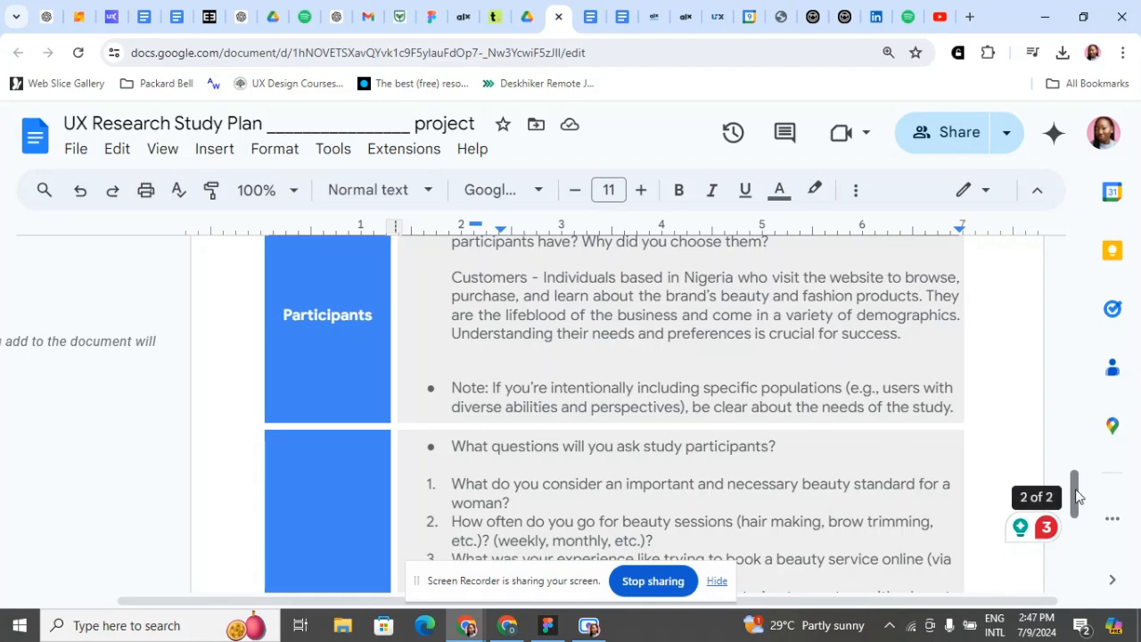
drag(1076, 496, 1076, 527)
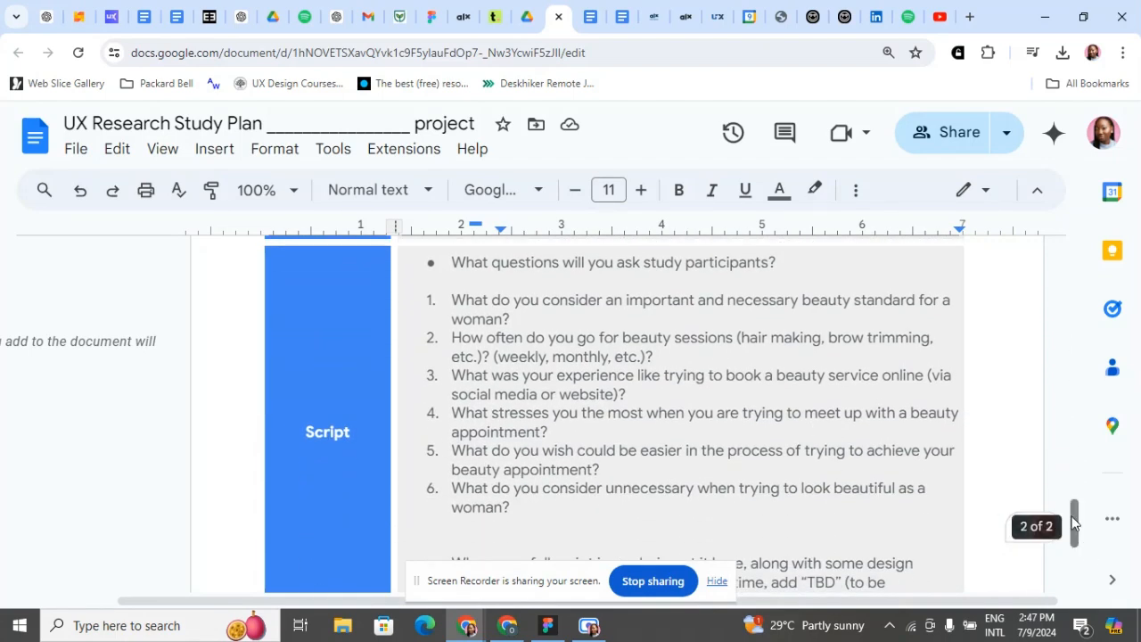
Step: Compare the plan's research questions with the participant questions in the Script section, including its closing note
drag(1072, 510, 1069, 352)
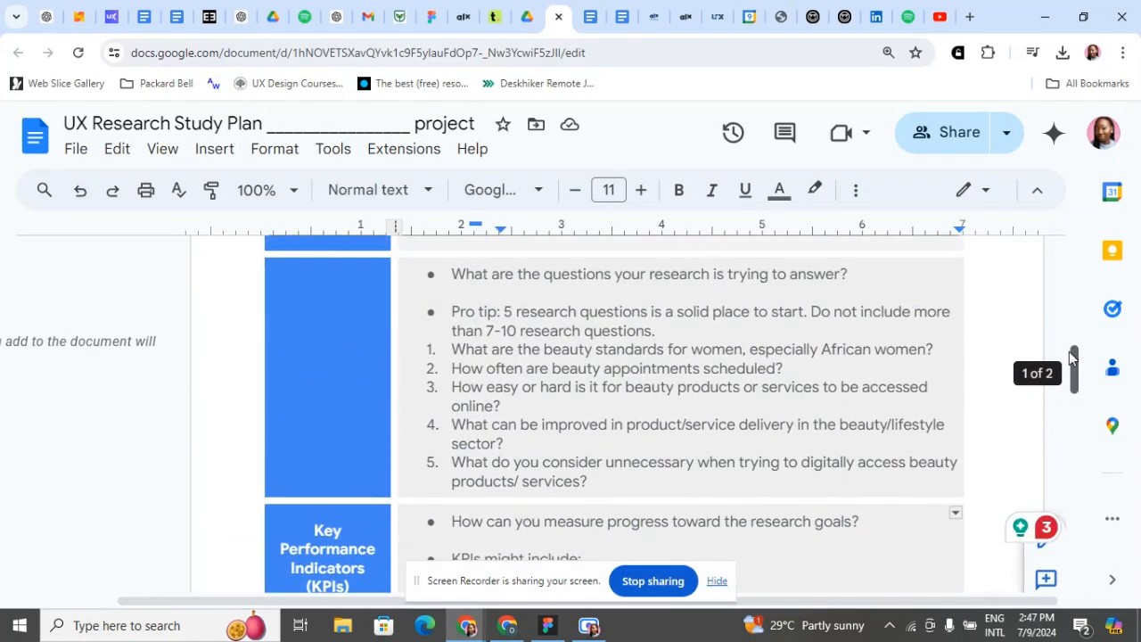
drag(1069, 351, 1081, 504)
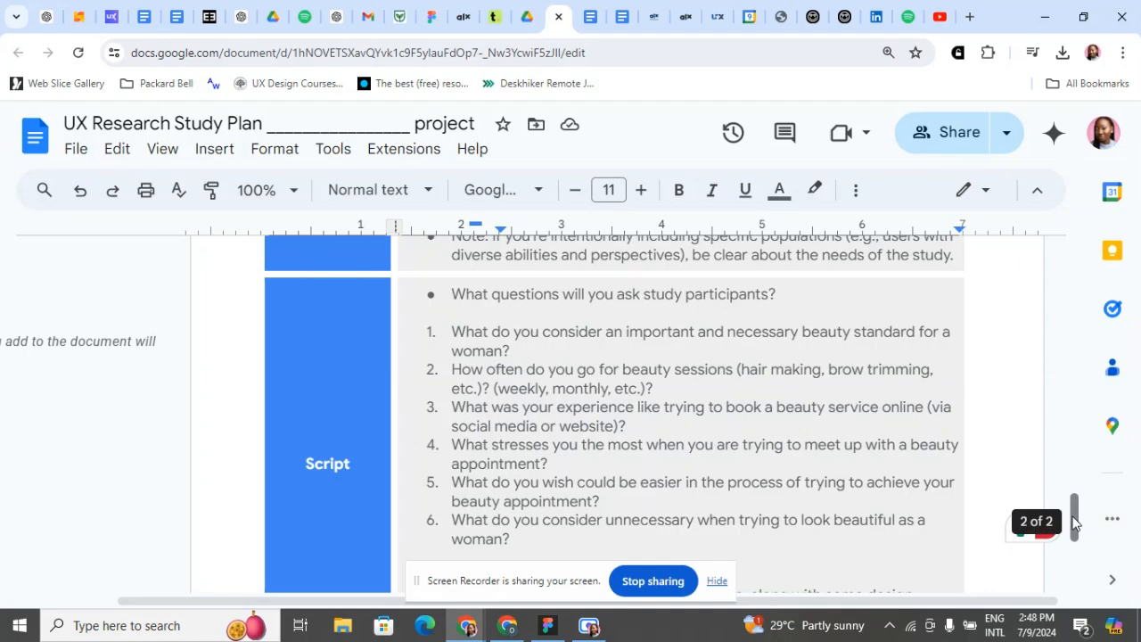
drag(1074, 524, 1049, 371)
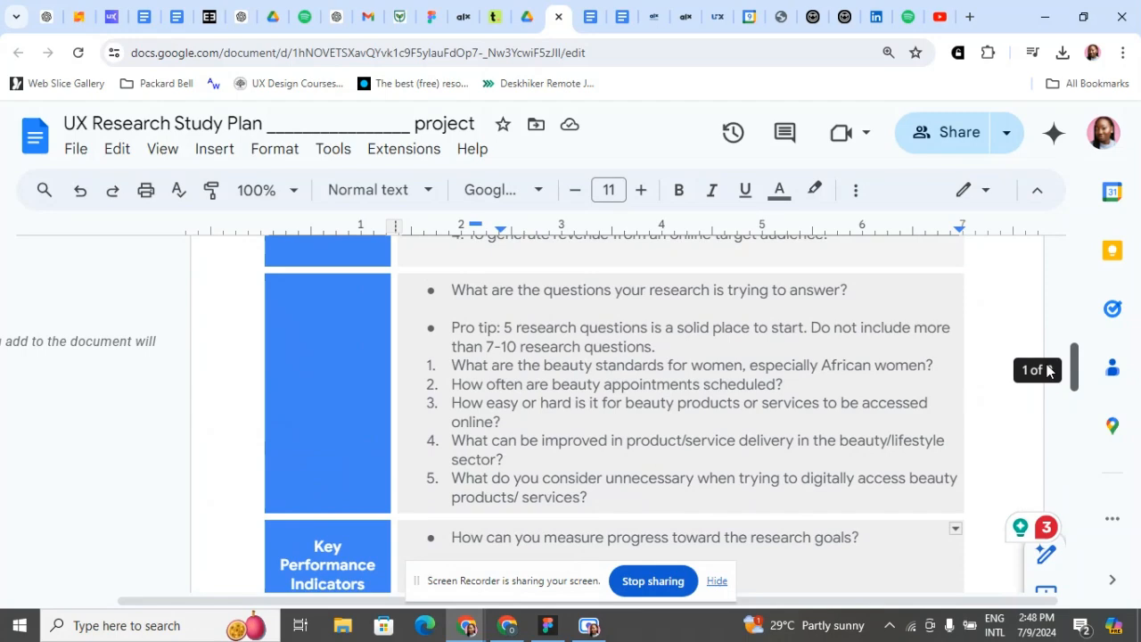
drag(1048, 371, 1091, 527)
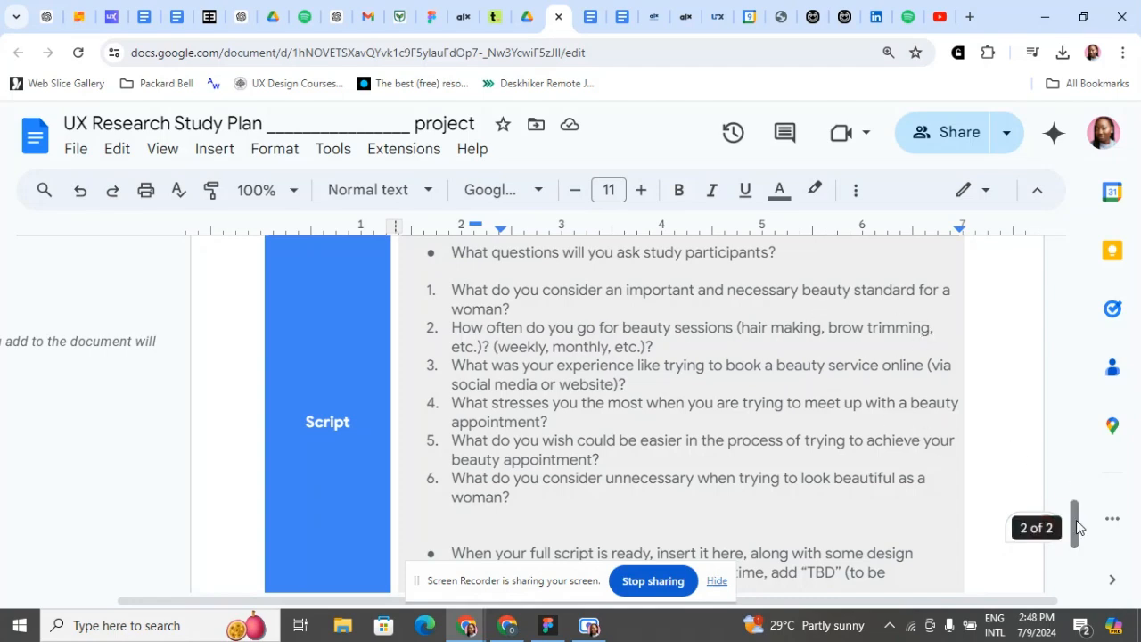
drag(1076, 527, 1102, 534)
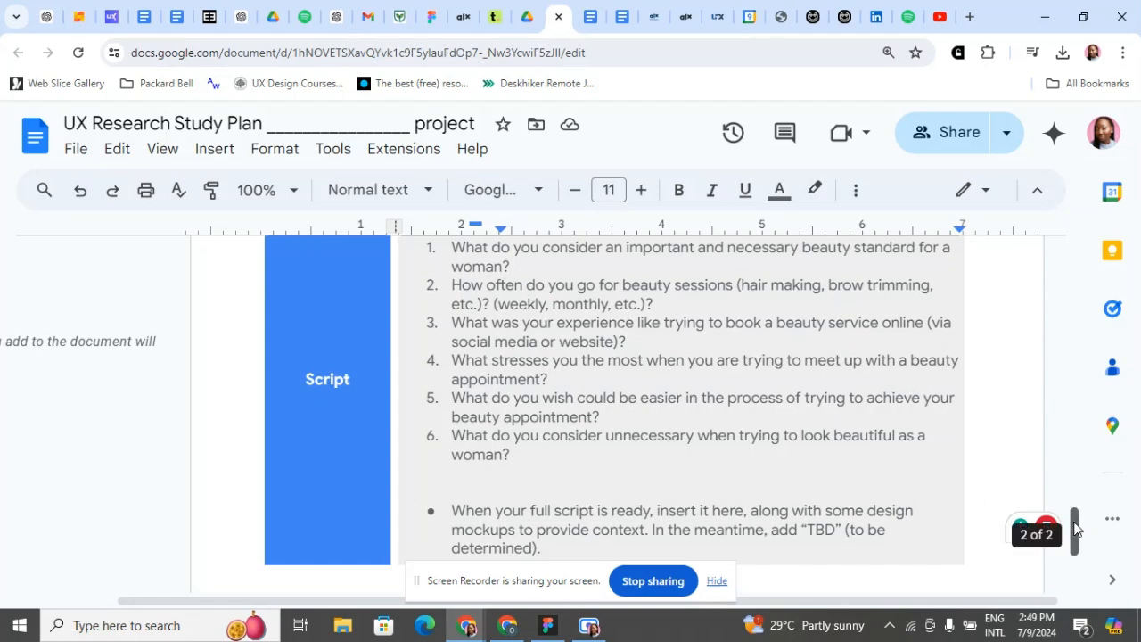
scroll(1093, 530, down, 3)
scroll(1088, 553, up, 3)
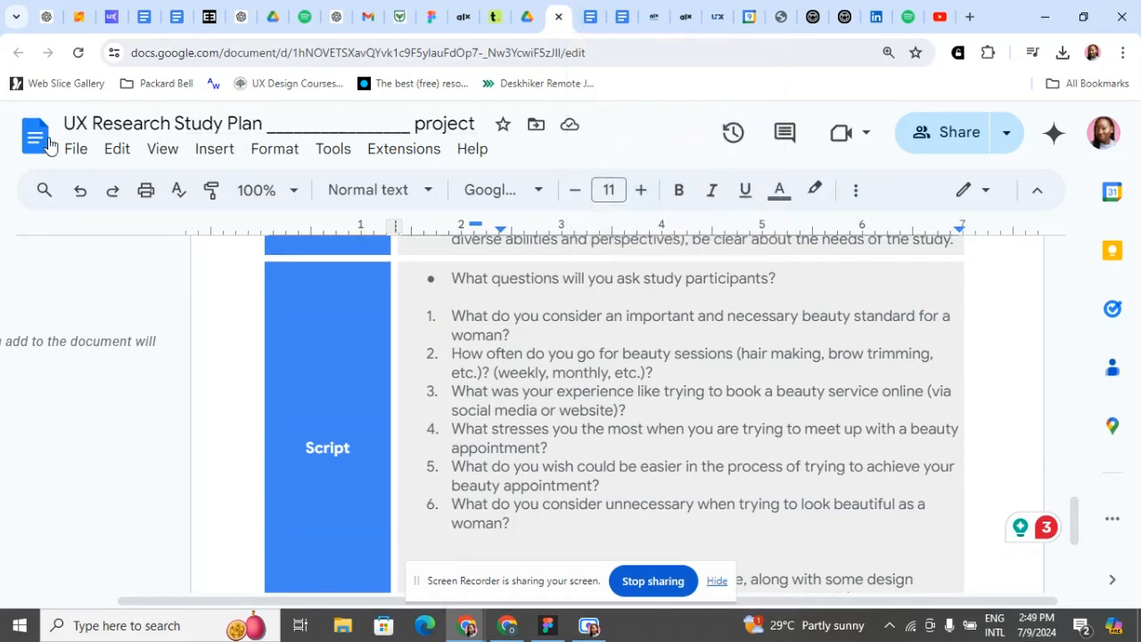
Step: Switch to the "Research Study for ____ Project" document and review it from the introduction to the Methodology section
click(584, 22)
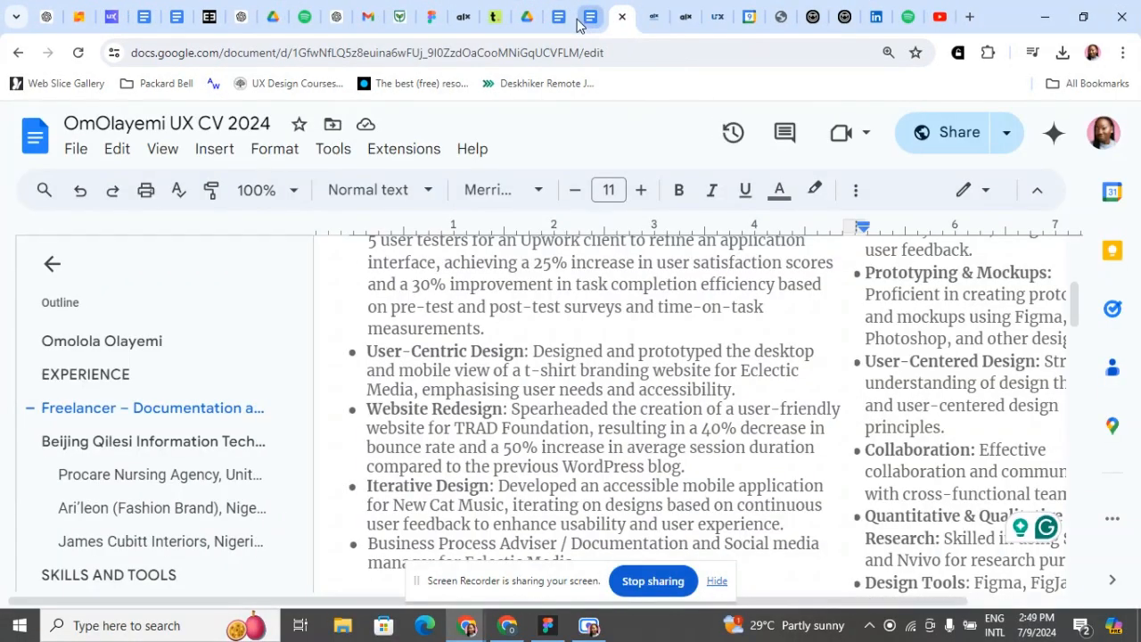
click(575, 20)
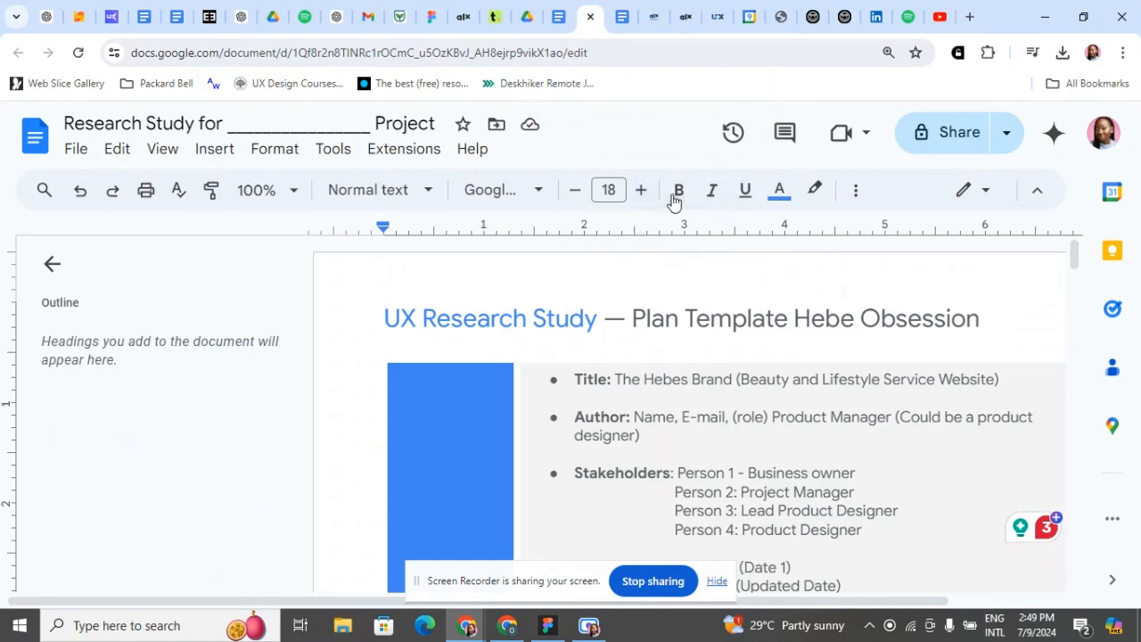
drag(803, 601, 911, 601)
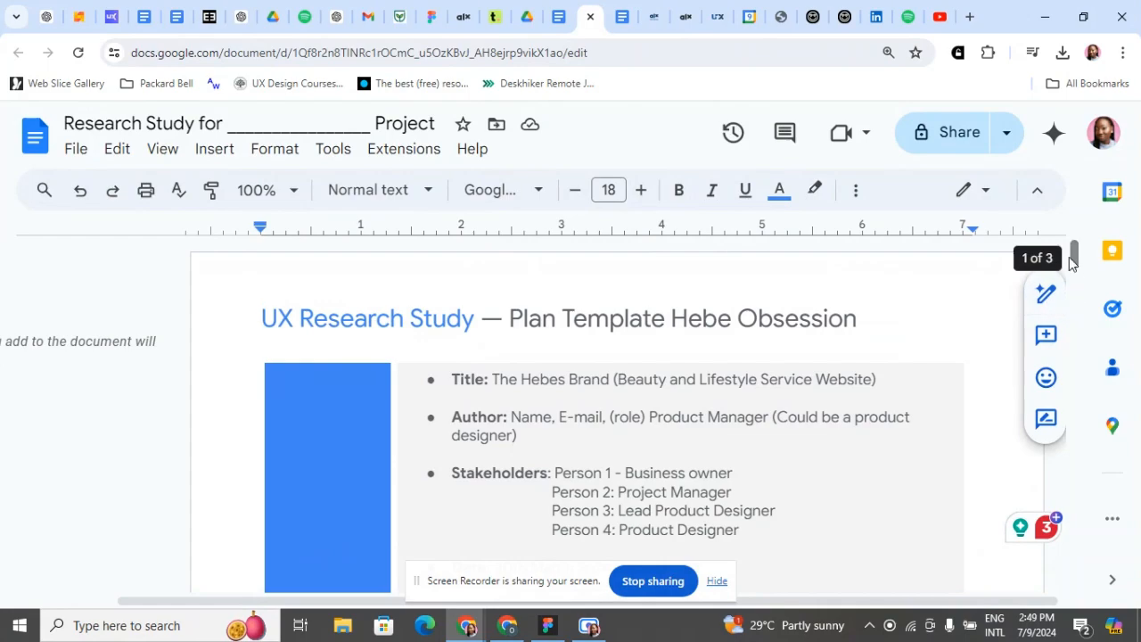
drag(1074, 252, 1136, 381)
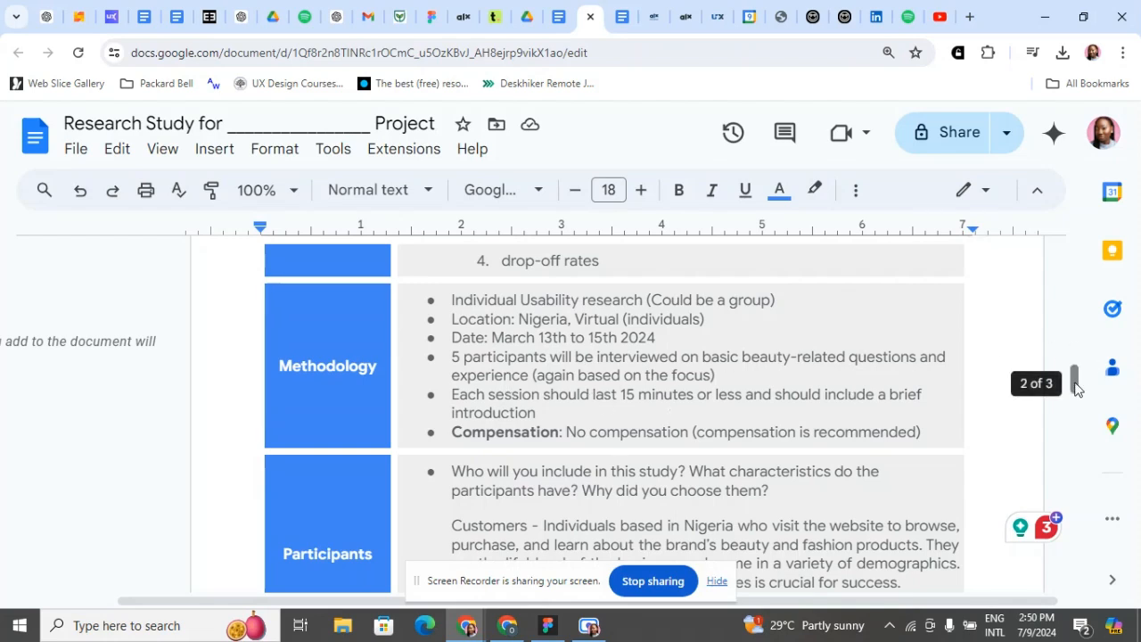
Step: Examine the usability Script's participant questions and prompts, and return to the research questions and KPIs
drag(1077, 388, 1102, 429)
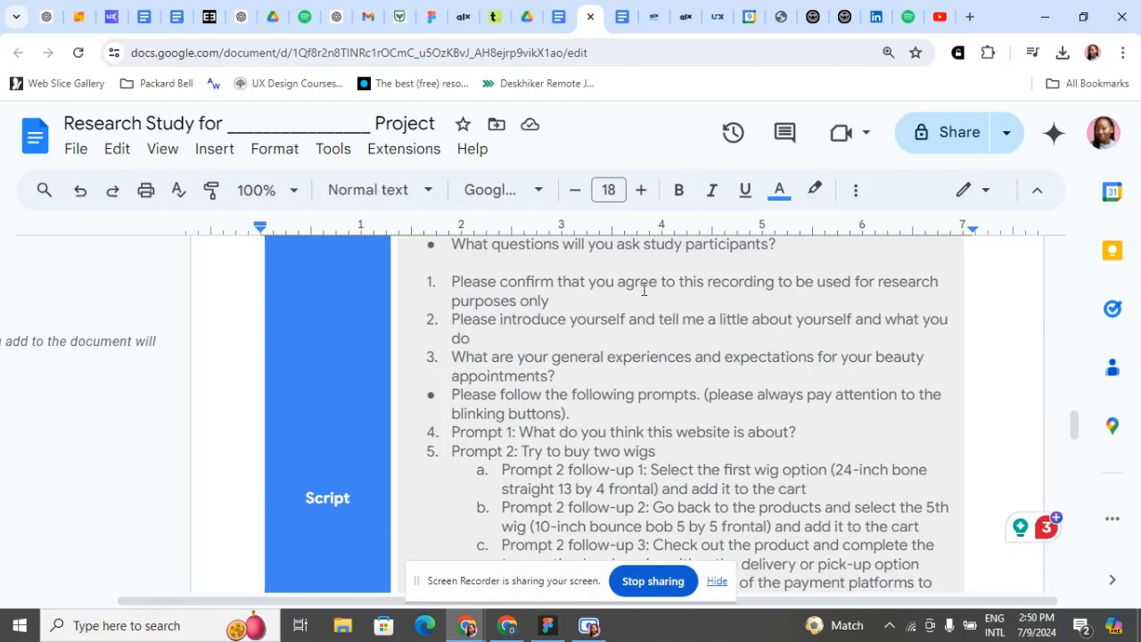
click(1067, 430)
double_click(1069, 430)
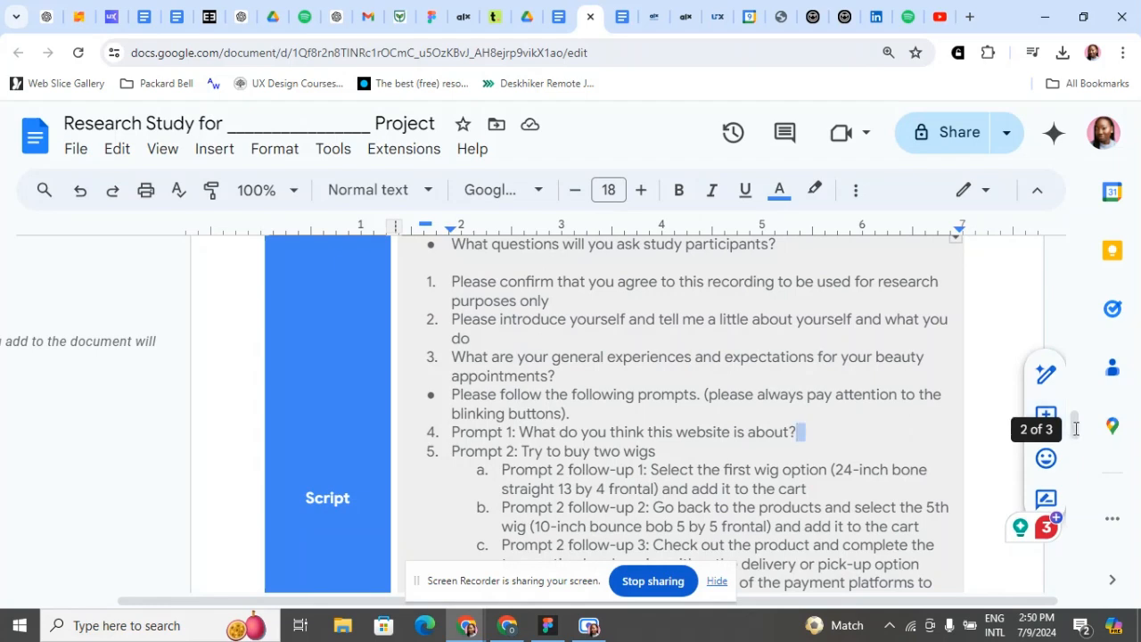
drag(1075, 428, 1078, 436)
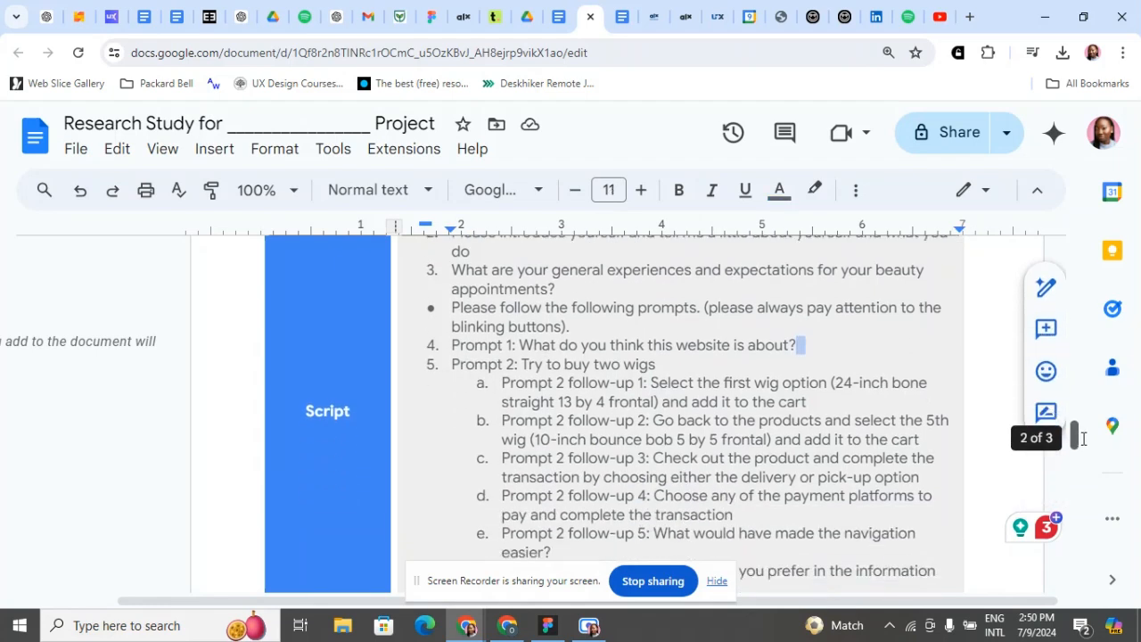
click(838, 332)
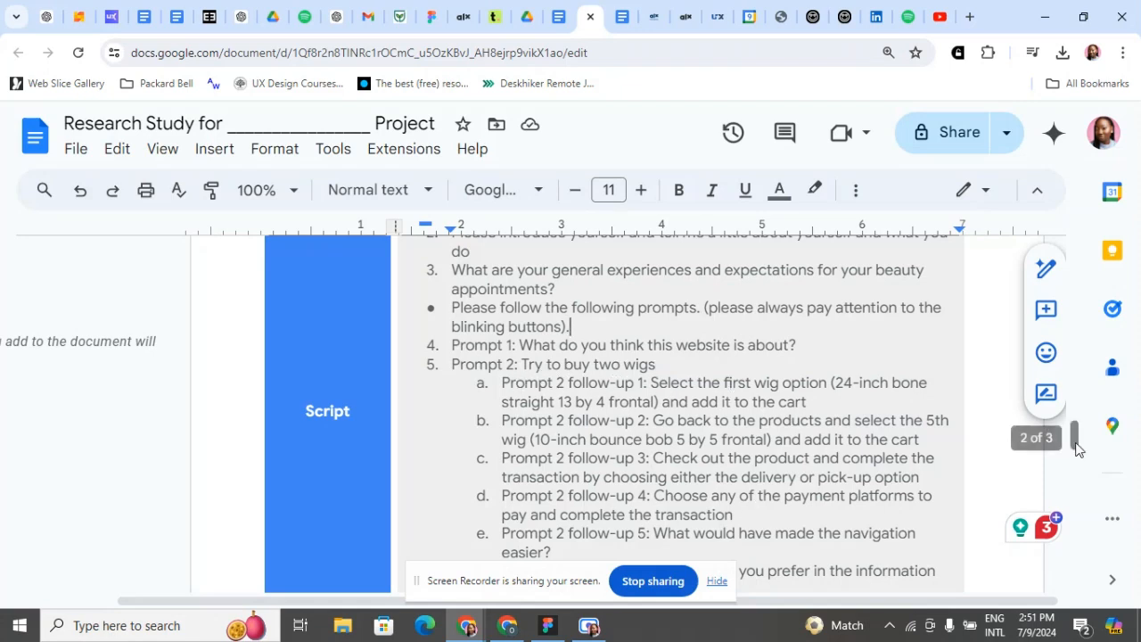
drag(1076, 443, 1073, 338)
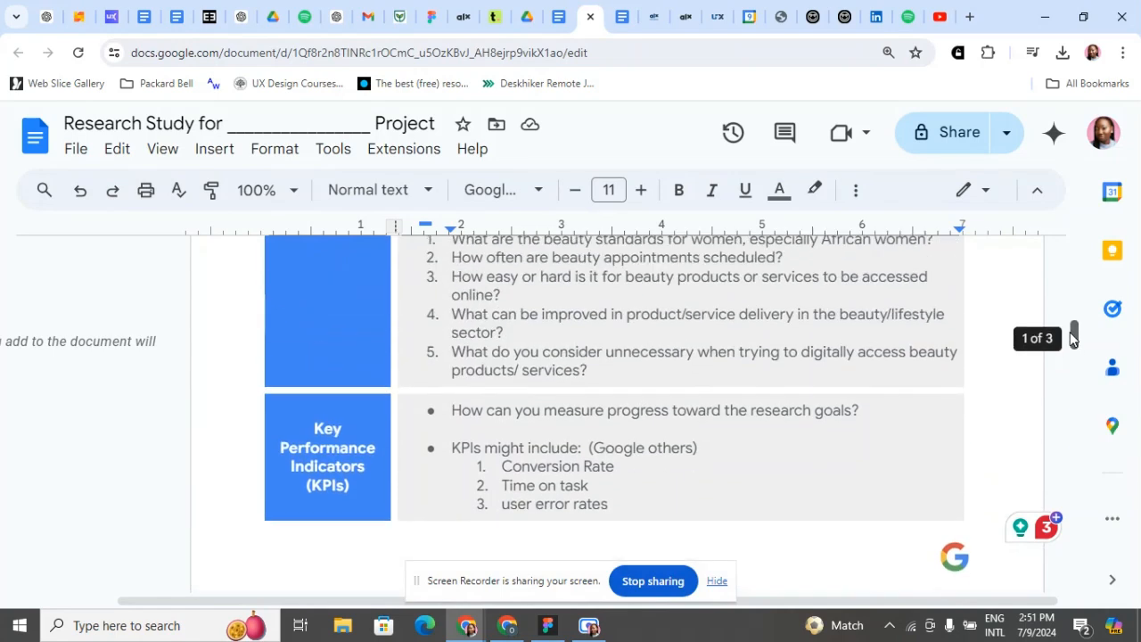